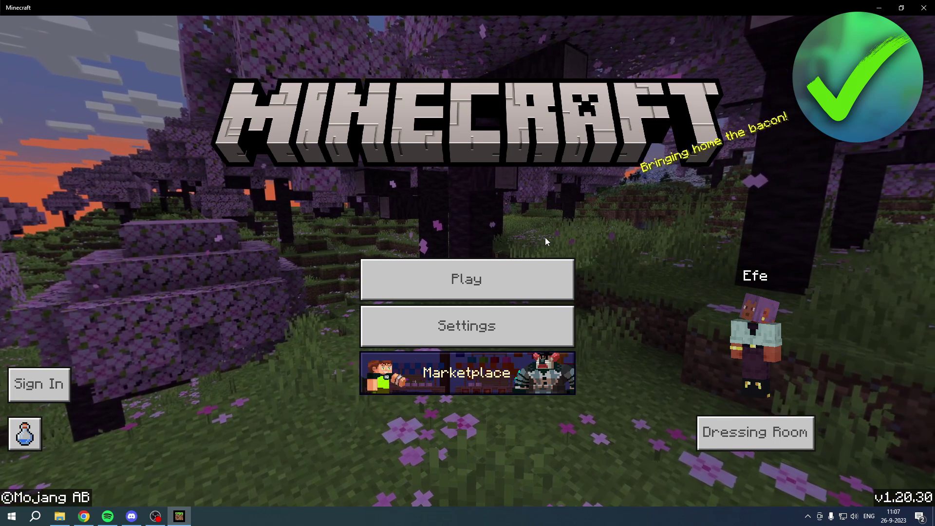
# Quit Minecraft from its title screen with Alt+F4
pyautogui.hotkey('alt', 'F4')
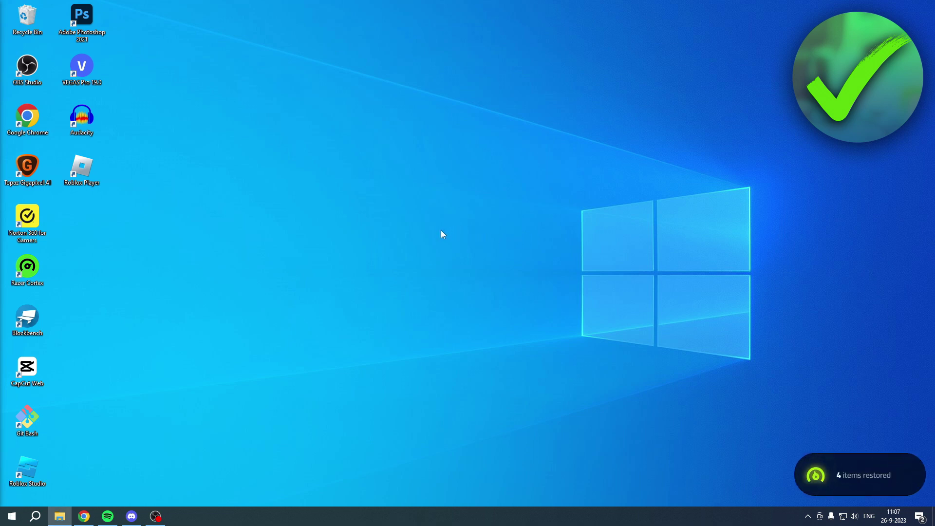
# Launch NVIDIA Control Panel from the desktop menu and go to Manage 3D settings
pyautogui.rightClick(474, 214)
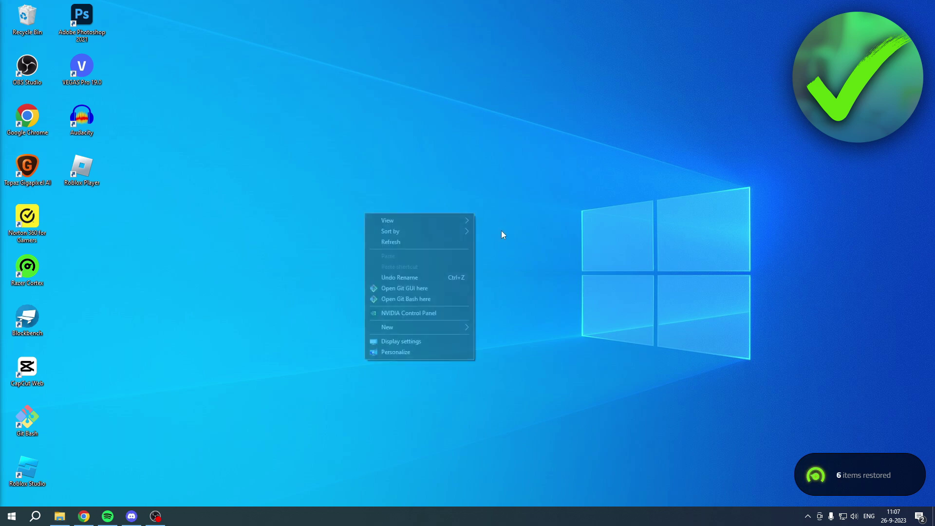
pyautogui.click(431, 314)
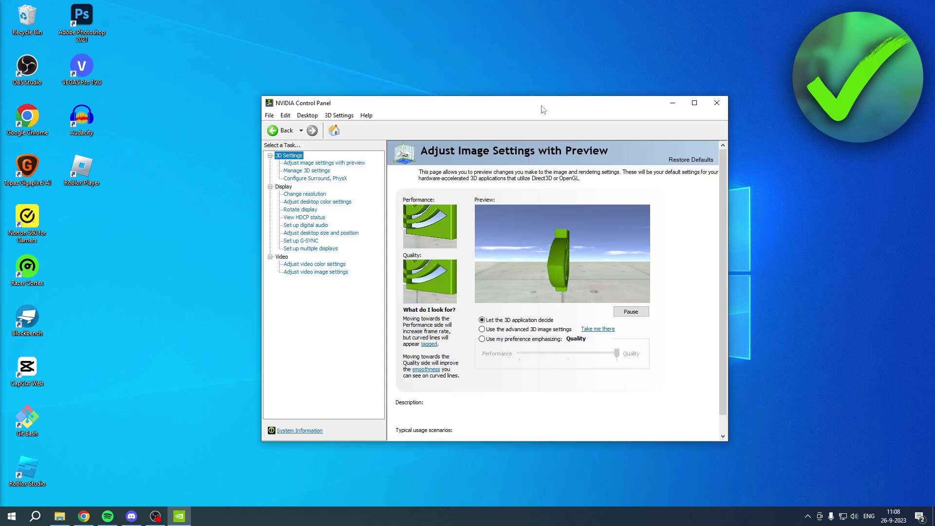
pyautogui.moveTo(543, 110); pyautogui.dragTo(526, 118)
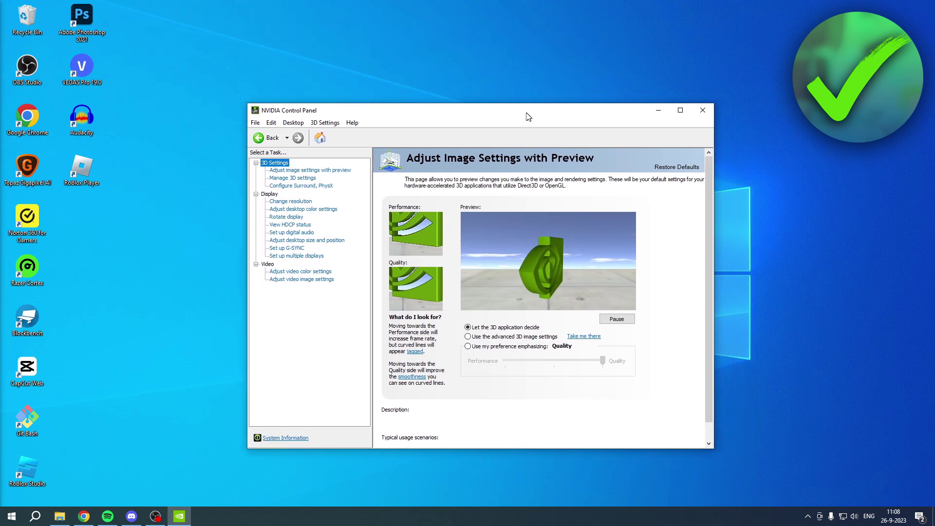
pyautogui.click(292, 179)
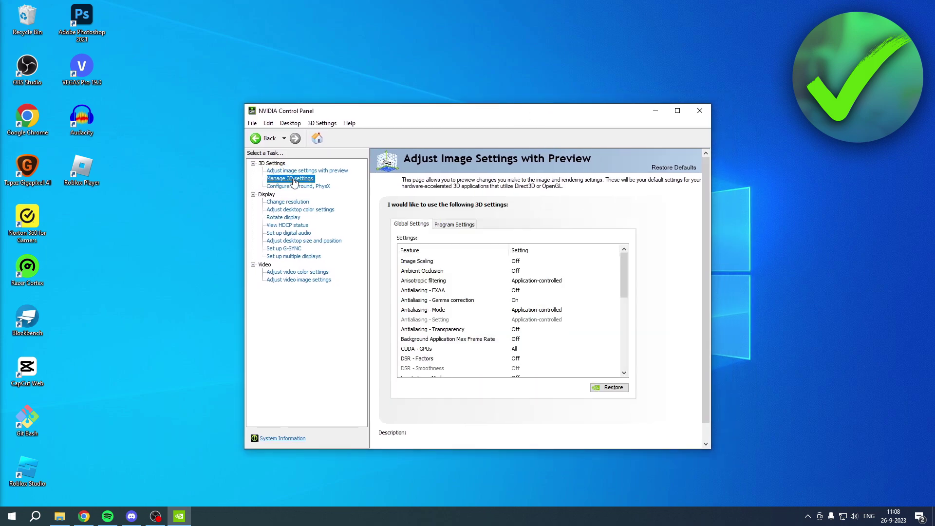
# Set Vertical sync to Off under Global Settings
pyautogui.moveTo(621, 274); pyautogui.dragTo(615, 345)
pyautogui.click(420, 349)
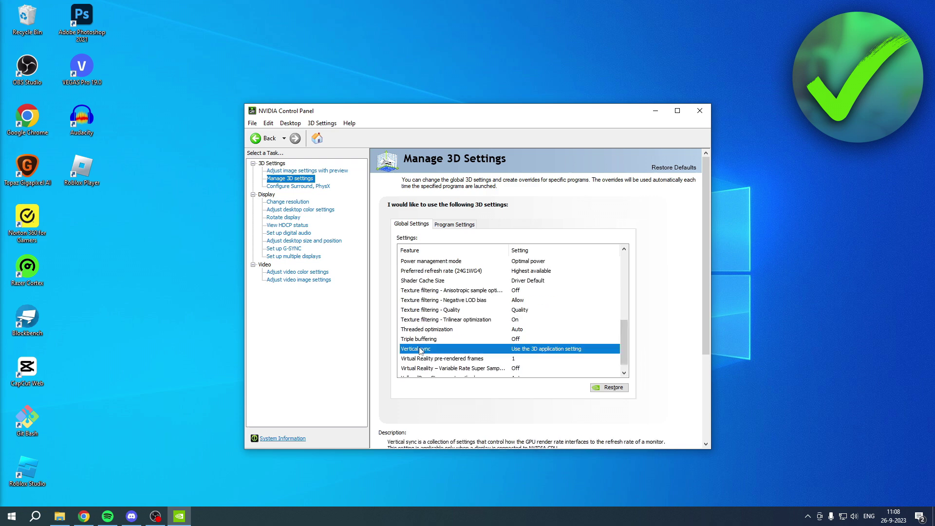
pyautogui.click(409, 349)
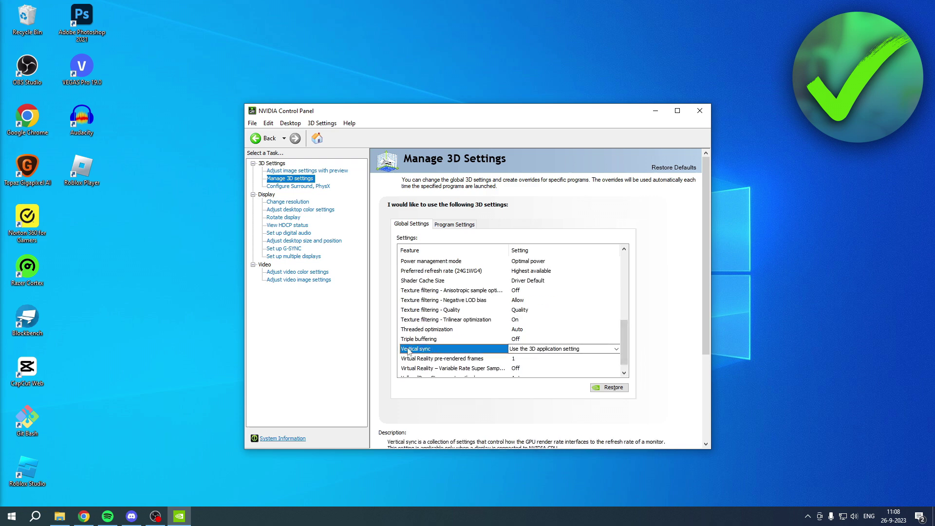
pyautogui.click(537, 351)
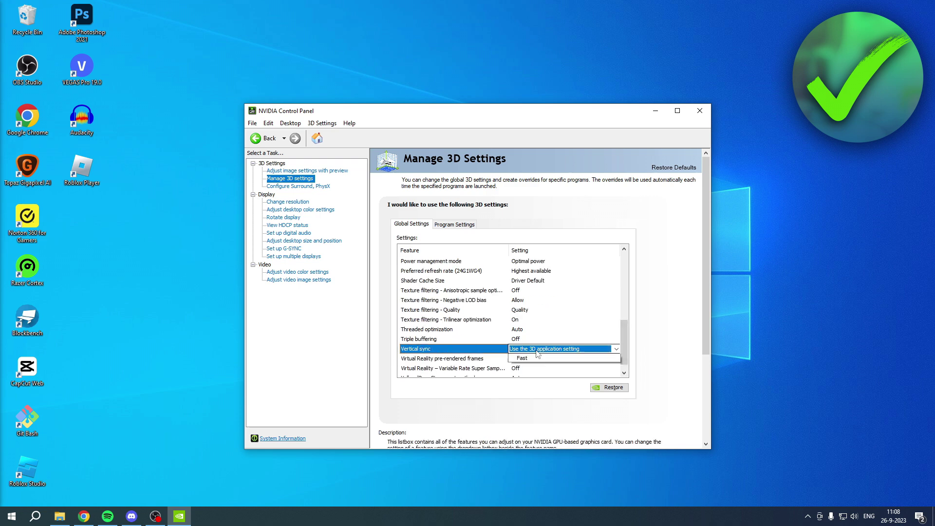
pyautogui.click(549, 370)
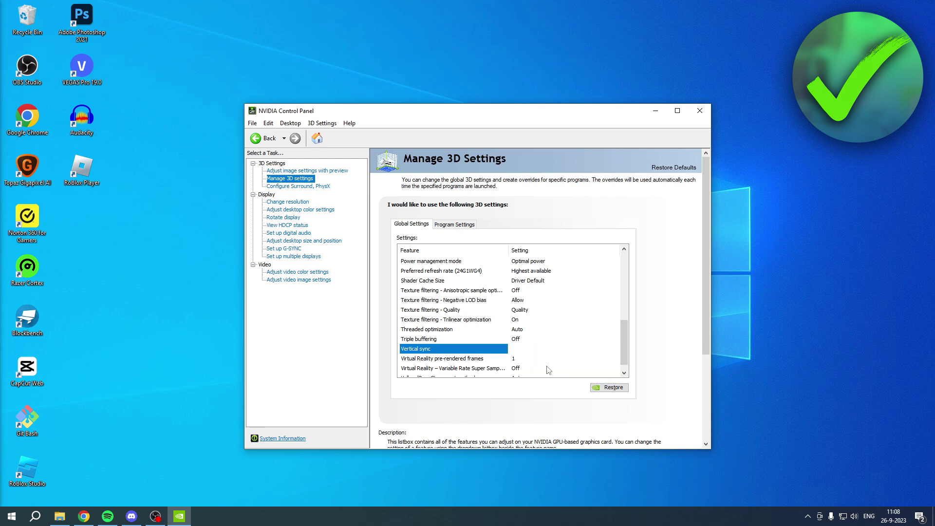
pyautogui.moveTo(624, 274); pyautogui.dragTo(624, 347)
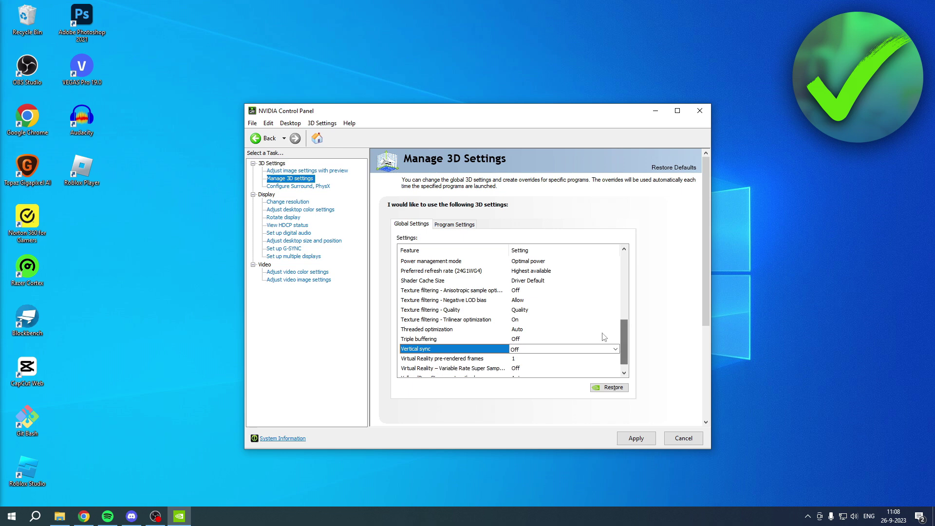
pyautogui.click(560, 330)
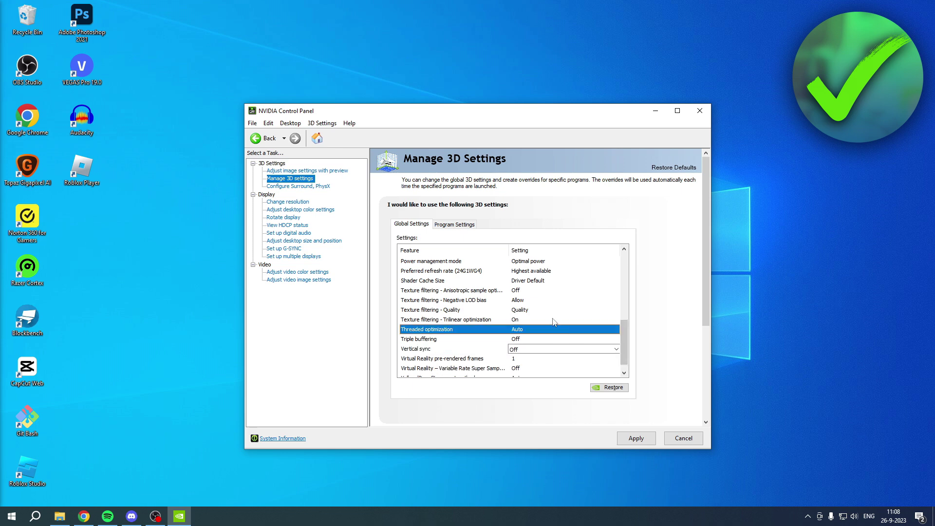
# Select Epic Games Launcher as the program to customize in Program Settings
pyautogui.click(458, 223)
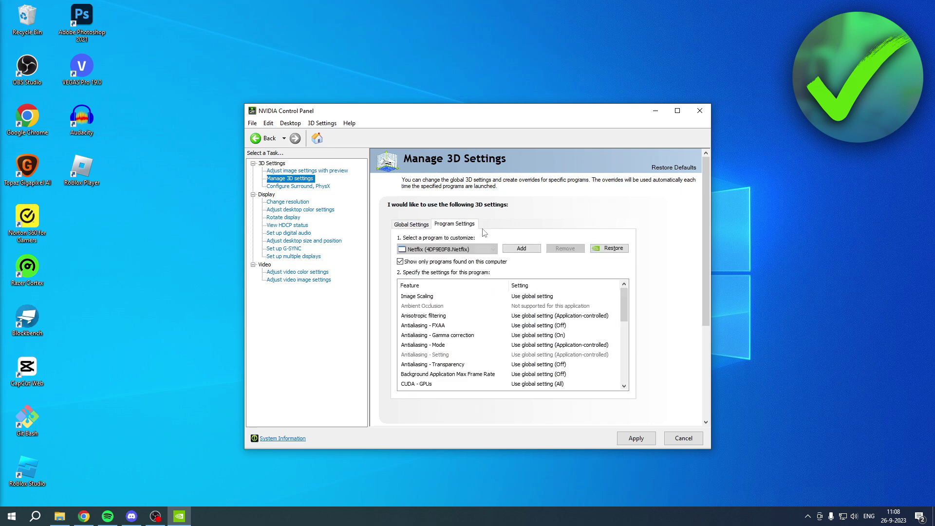
pyautogui.click(493, 249)
pyautogui.scroll(-8, 531, 291)
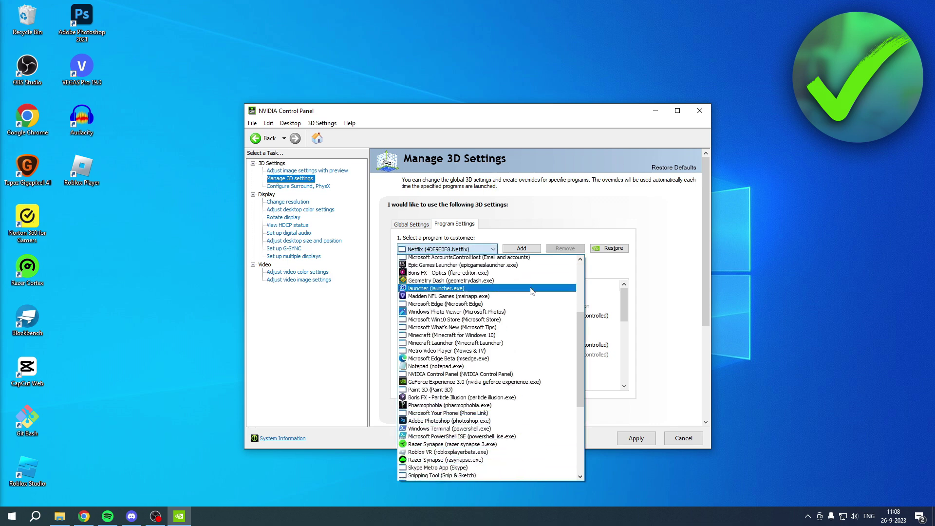
pyautogui.scroll(-3, 530, 291)
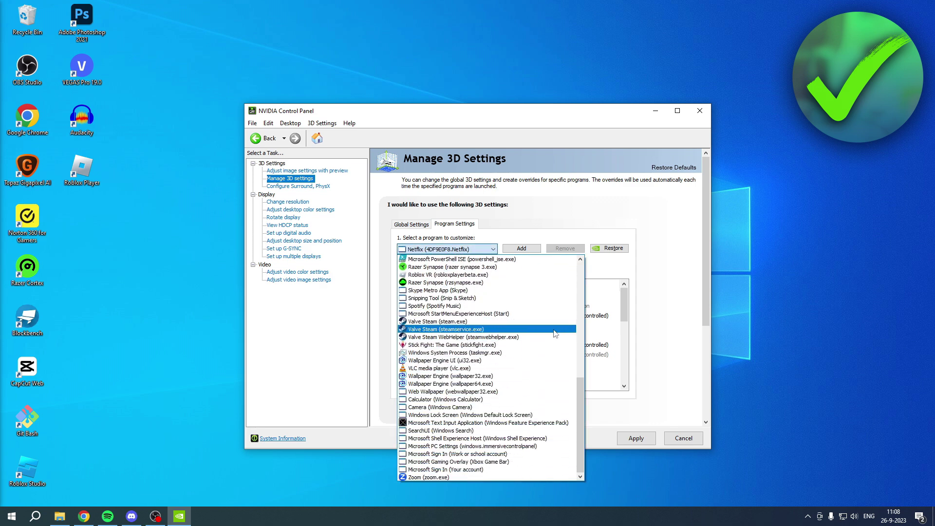
pyautogui.scroll(10, 550, 341)
pyautogui.scroll(1, 550, 341)
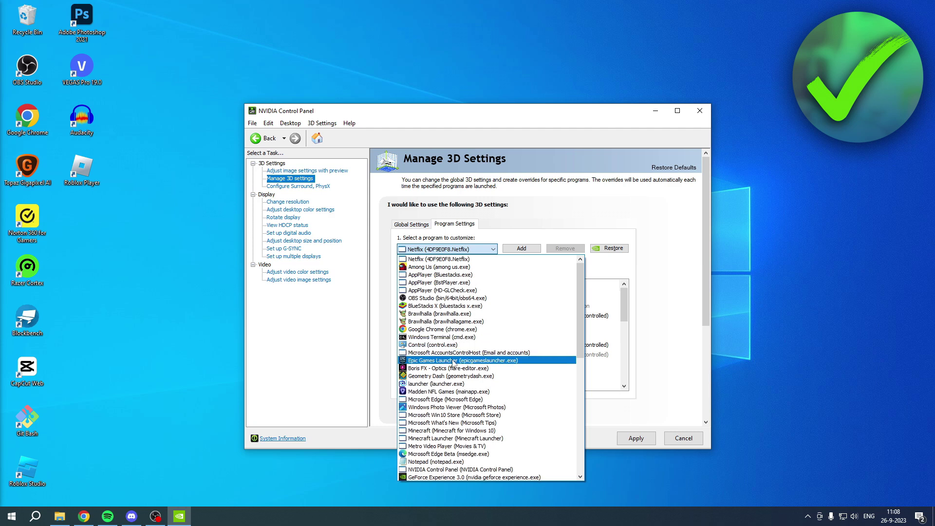
pyautogui.click(426, 360)
# Set Epic Games Launcher's Vertical sync to Off and apply the change
pyautogui.moveTo(621, 302); pyautogui.dragTo(621, 374)
pyautogui.click(543, 356)
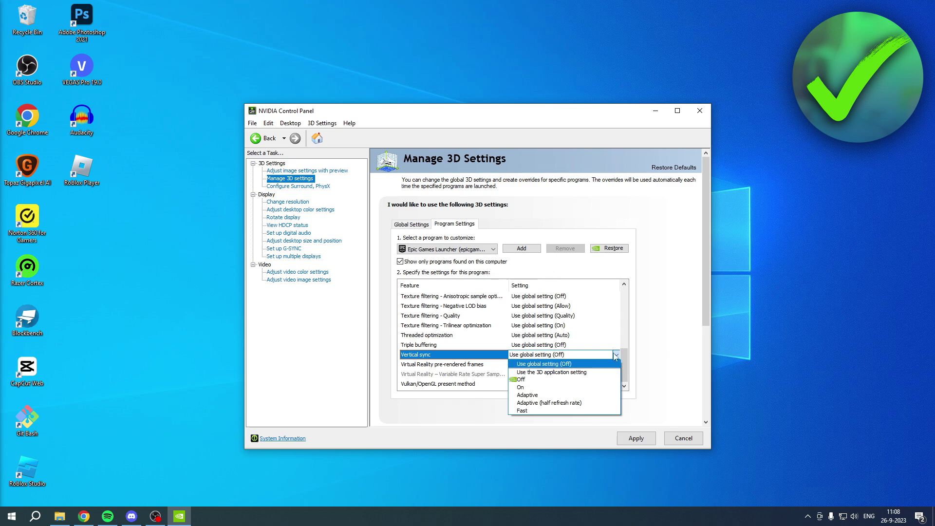
pyautogui.click(534, 379)
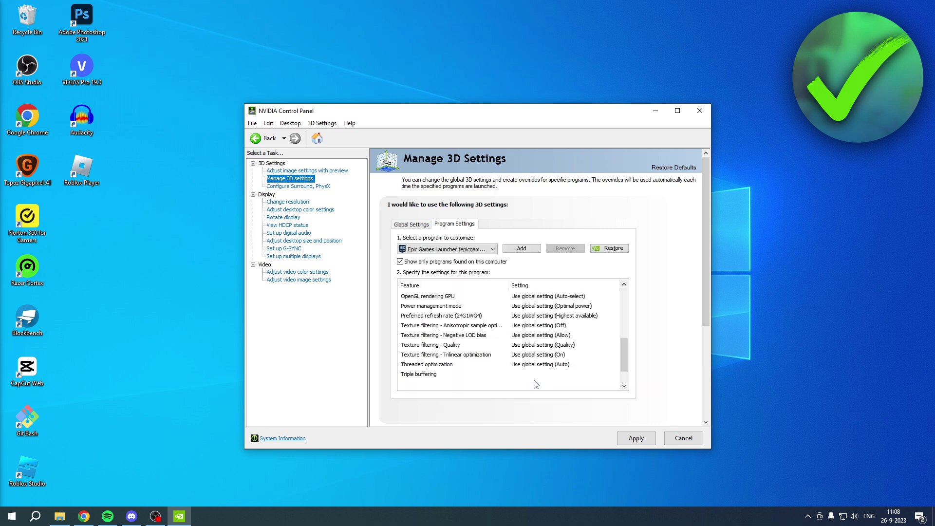
pyautogui.click(624, 440)
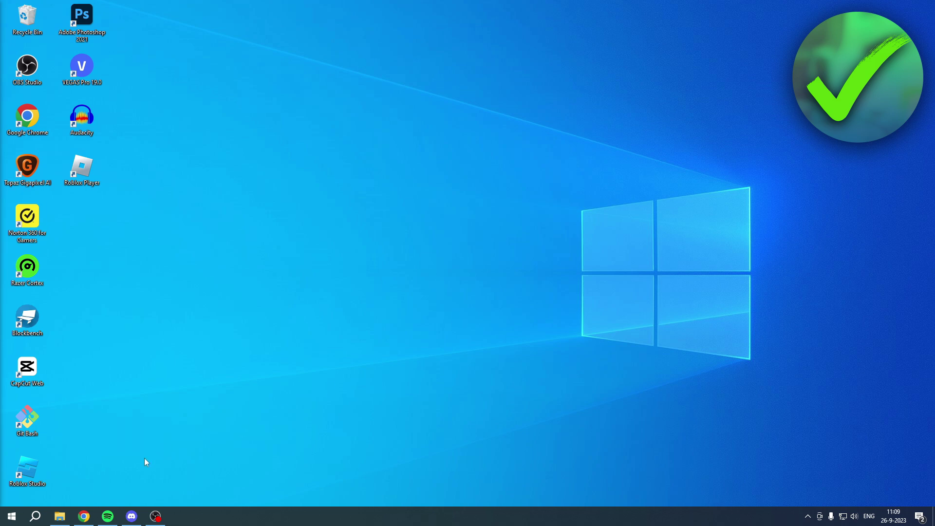
# Search %appdata% from the taskbar to open the Roaming folder in File Explorer
pyautogui.click(37, 514)
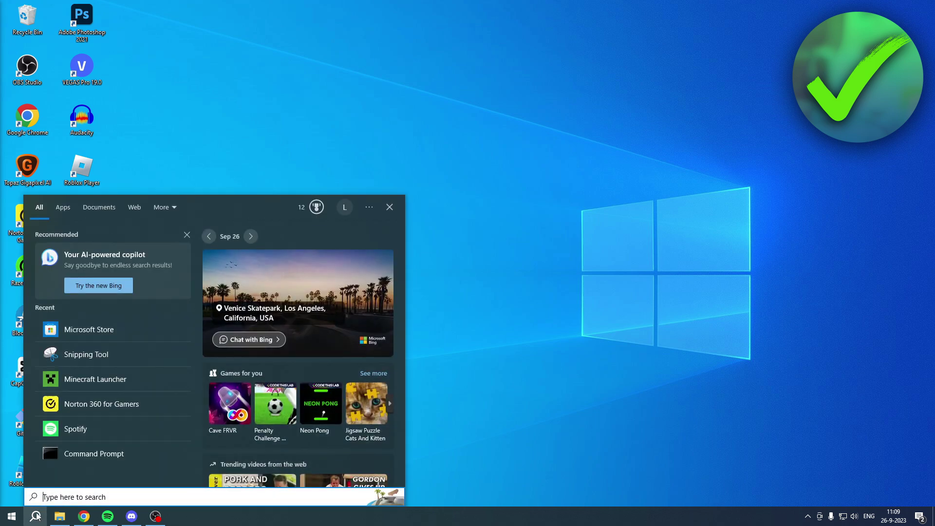
pyautogui.write('%ap')
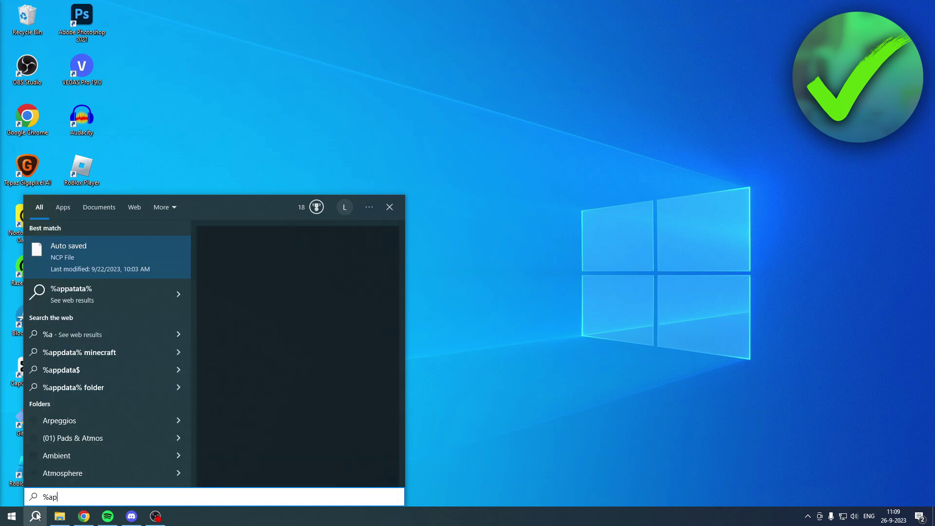
pyautogui.write('pdata%')
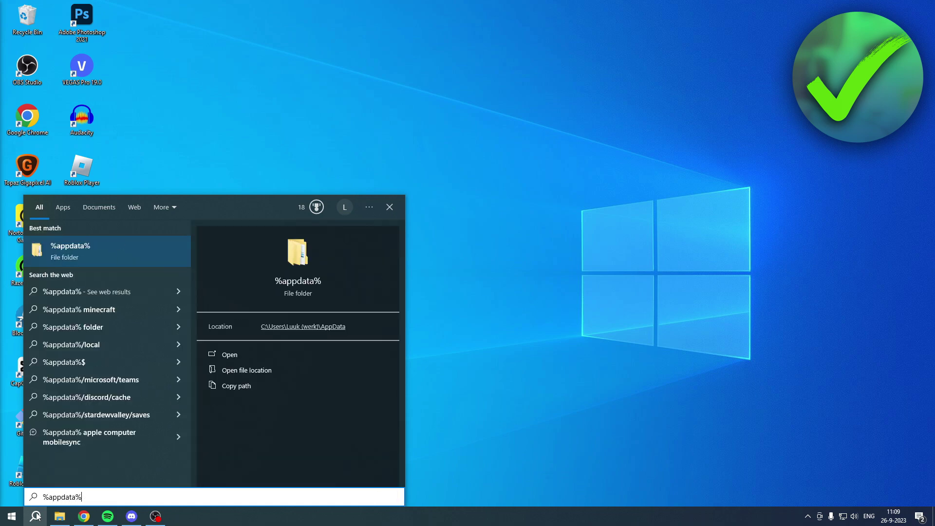
pyautogui.press('Return')
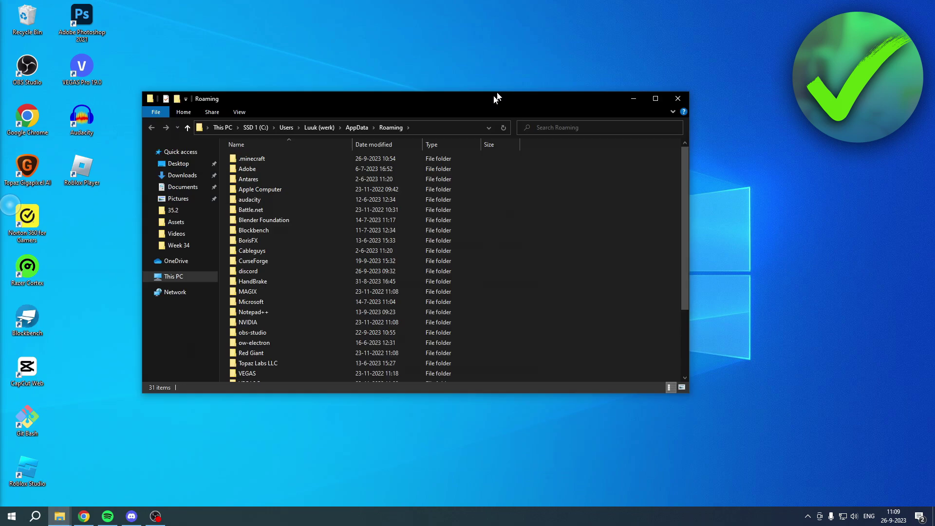
# Move up to AppData and open the Local folder
pyautogui.moveTo(496, 97); pyautogui.dragTo(569, 96)
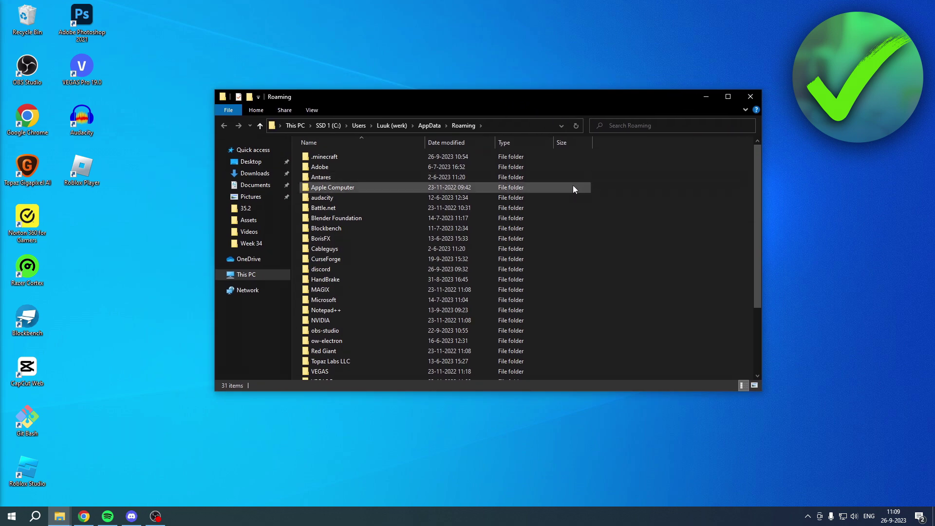
pyautogui.click(430, 126)
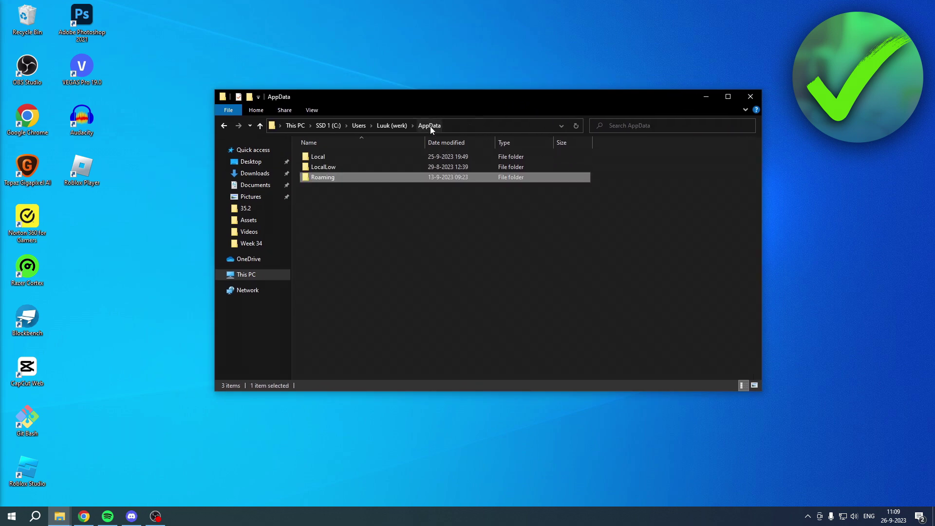
pyautogui.doubleClick(329, 155)
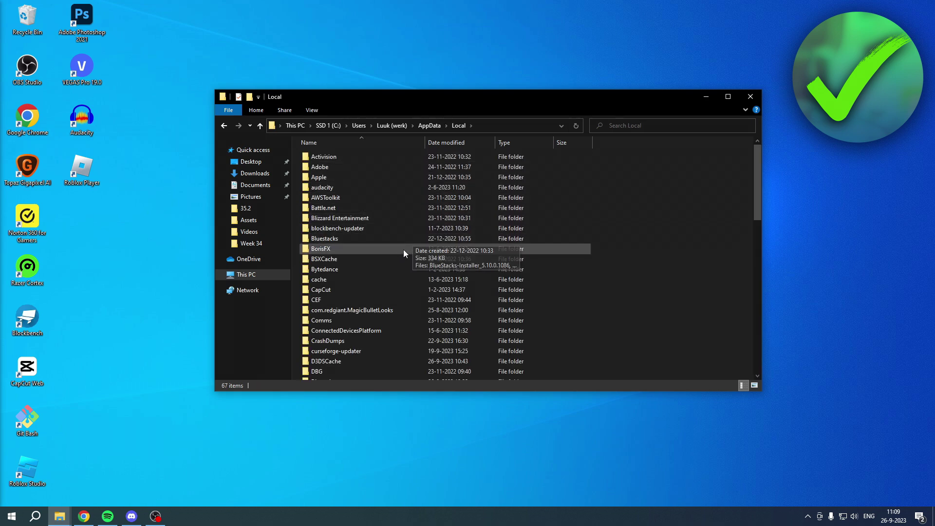
# Open Packages and select the Microsoft.MinecraftUWP_8wekyb3d8bbwe folder
pyautogui.scroll(-4, 372, 263)
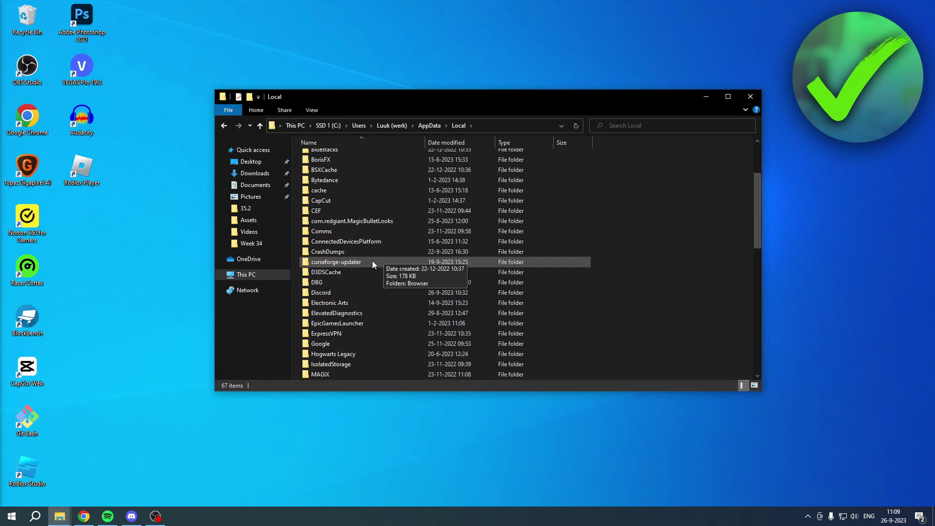
pyautogui.scroll(-4, 372, 261)
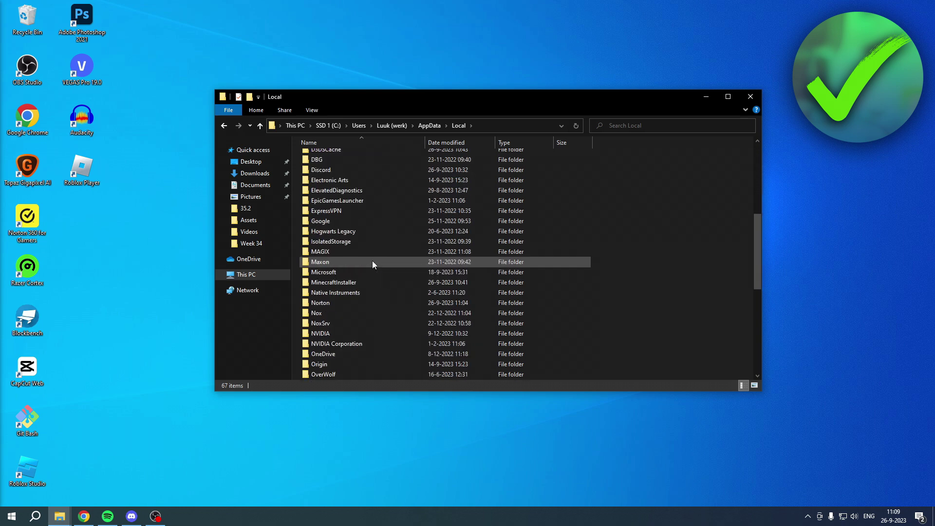
pyautogui.scroll(-1, 373, 259)
pyautogui.click(330, 323)
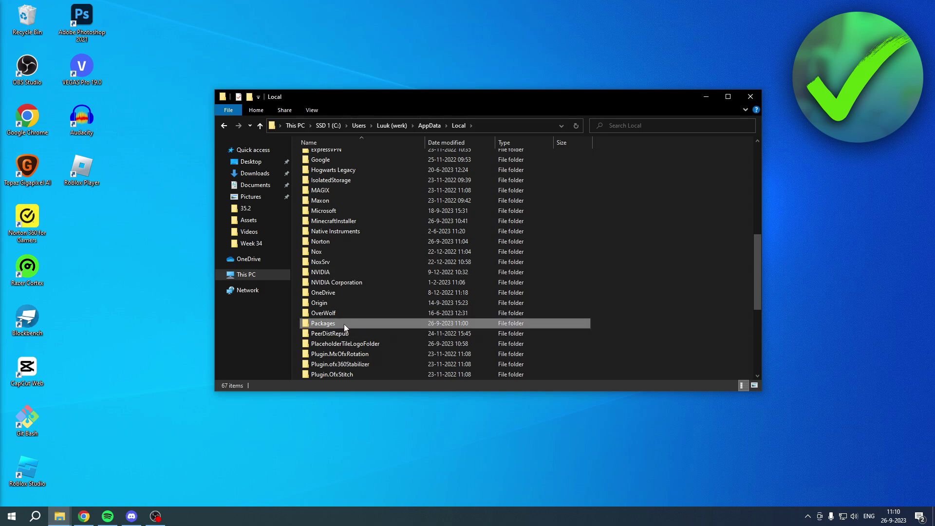
pyautogui.doubleClick(343, 323)
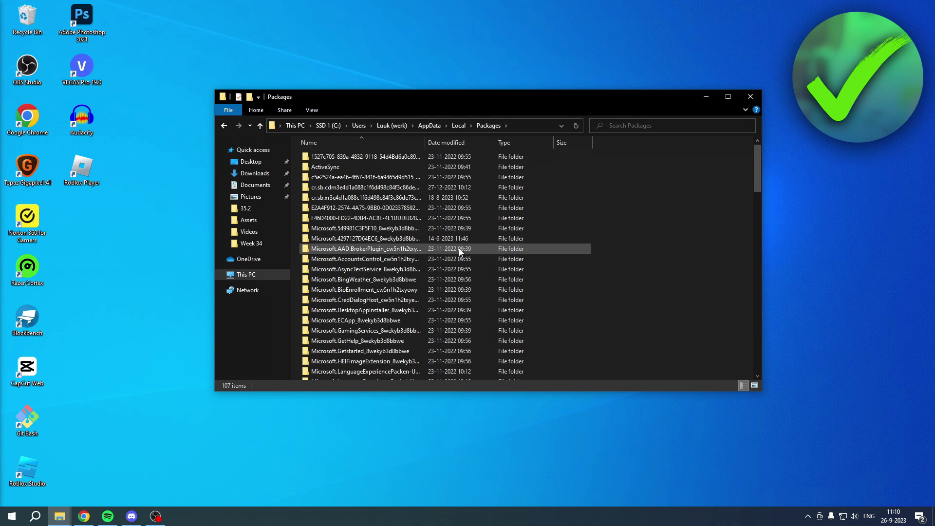
pyautogui.scroll(-3, 442, 249)
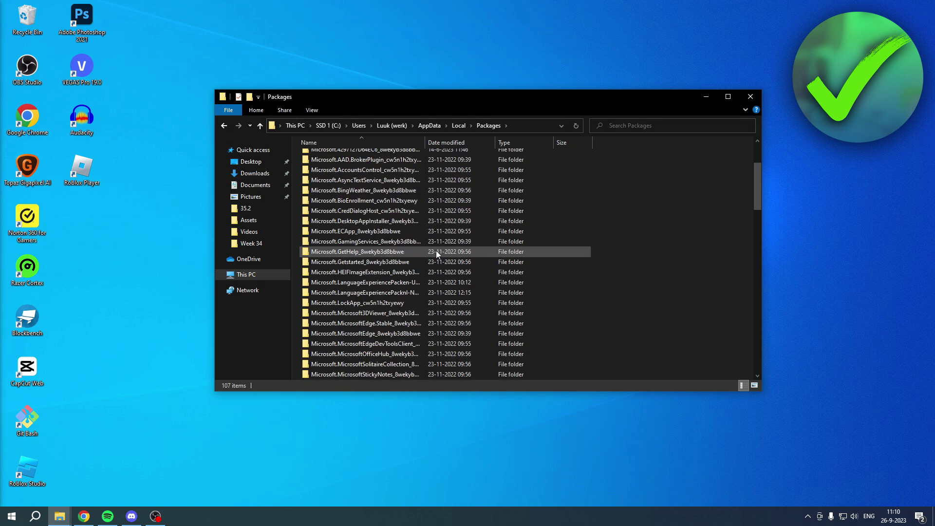
pyautogui.scroll(-1, 379, 354)
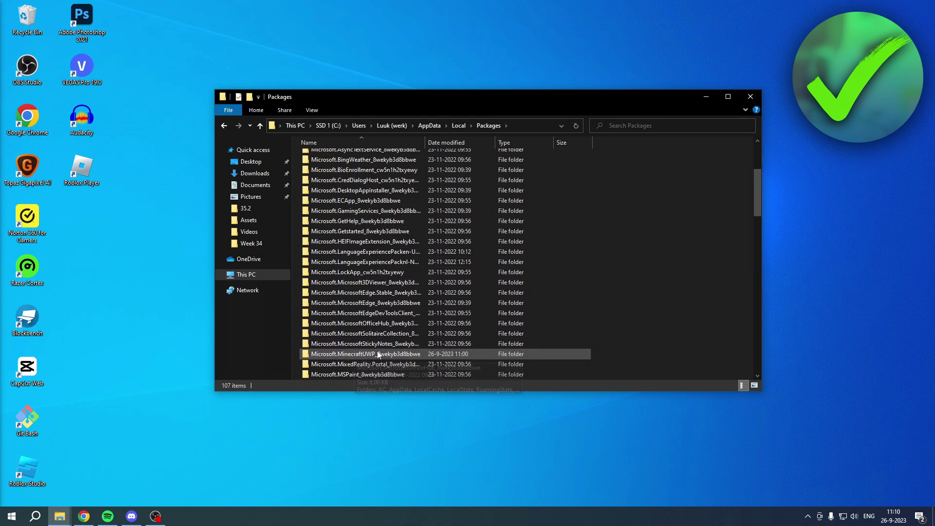
pyautogui.click(349, 355)
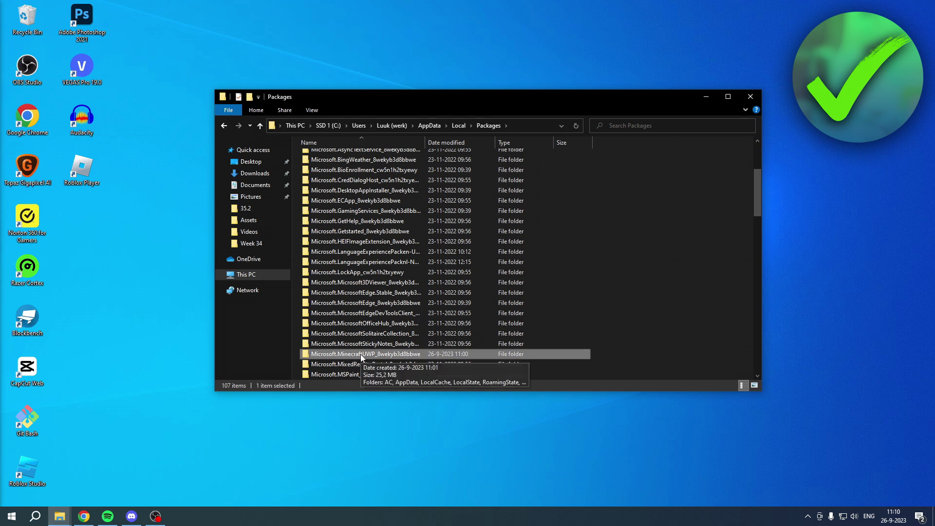
# Drill into LocalState\games\com.mojang\minecraftpe and open the options file in Notepad
pyautogui.doubleClick(390, 355)
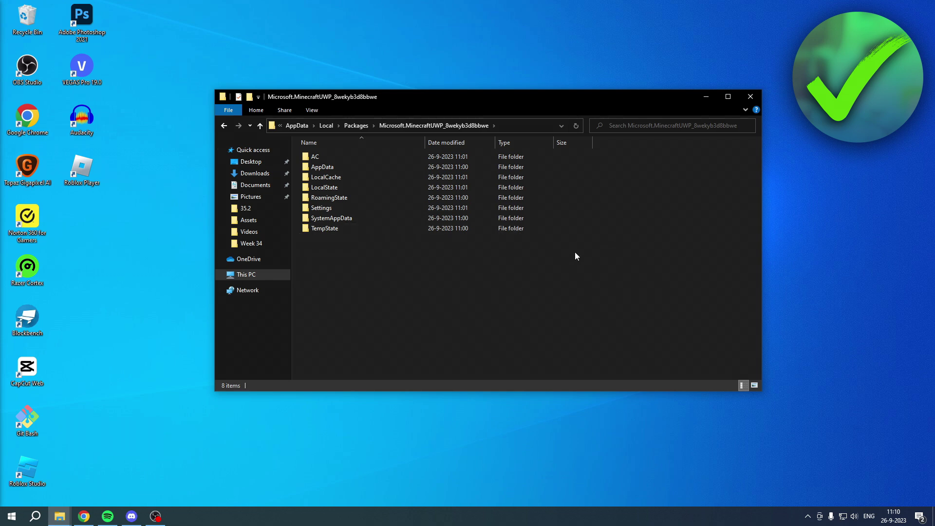
pyautogui.doubleClick(429, 193)
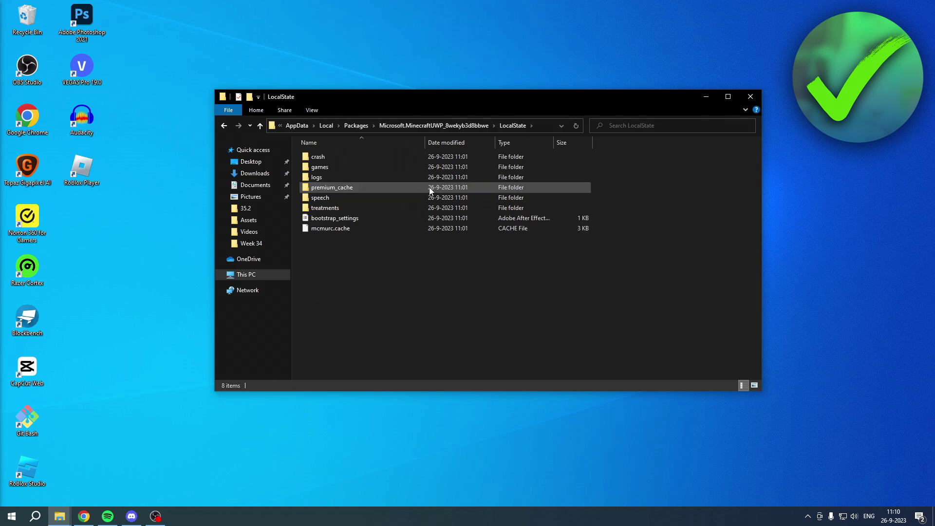
pyautogui.click(414, 168)
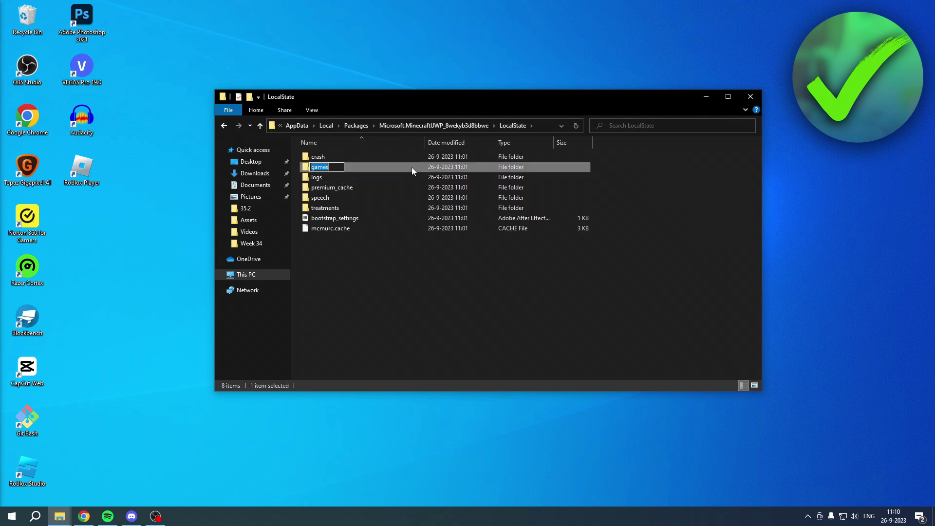
pyautogui.doubleClick(414, 168)
pyautogui.doubleClick(353, 154)
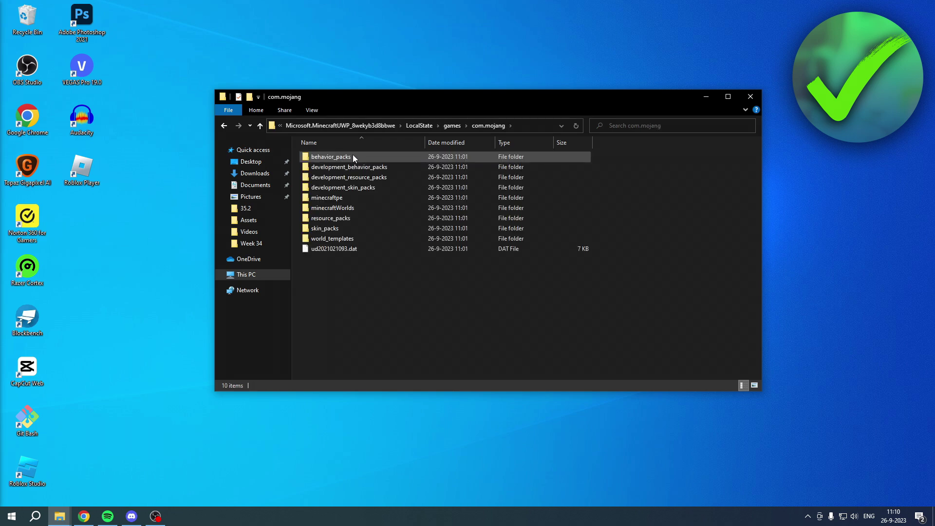
pyautogui.click(350, 198)
pyautogui.doubleClick(350, 198)
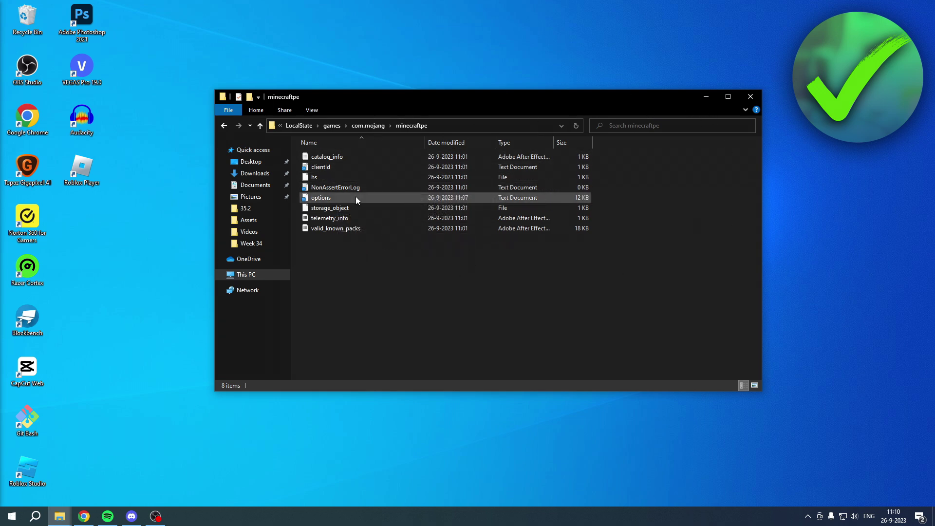
pyautogui.doubleClick(331, 197)
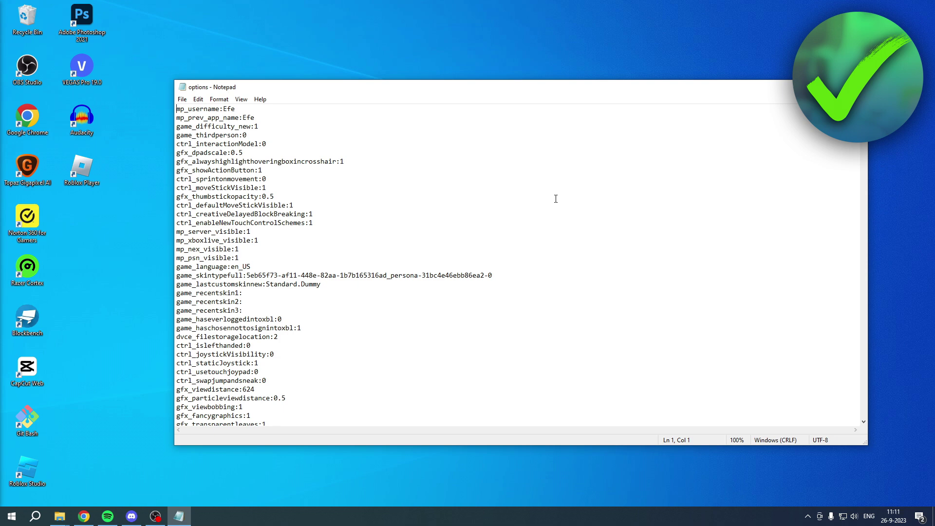
# Change the gfx_vsync:1 line to gfx_vsync:0 in the options file
pyautogui.click(513, 205)
pyautogui.scroll(-4, 475, 224)
pyautogui.scroll(-2, 475, 224)
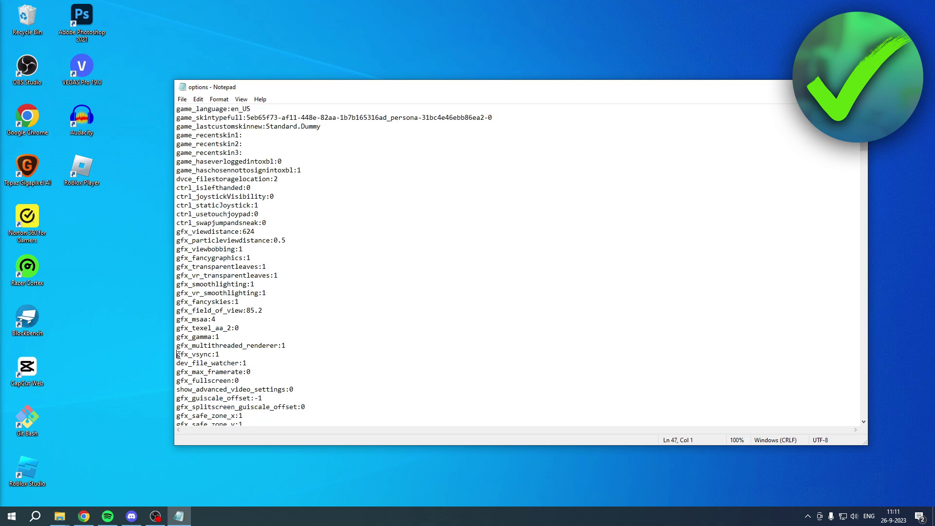
pyautogui.moveTo(177, 355); pyautogui.dragTo(248, 354)
pyautogui.click(239, 354)
pyautogui.press('BackSpace')
pyautogui.write('0')
# Save the options file and close Notepad
pyautogui.click(181, 100)
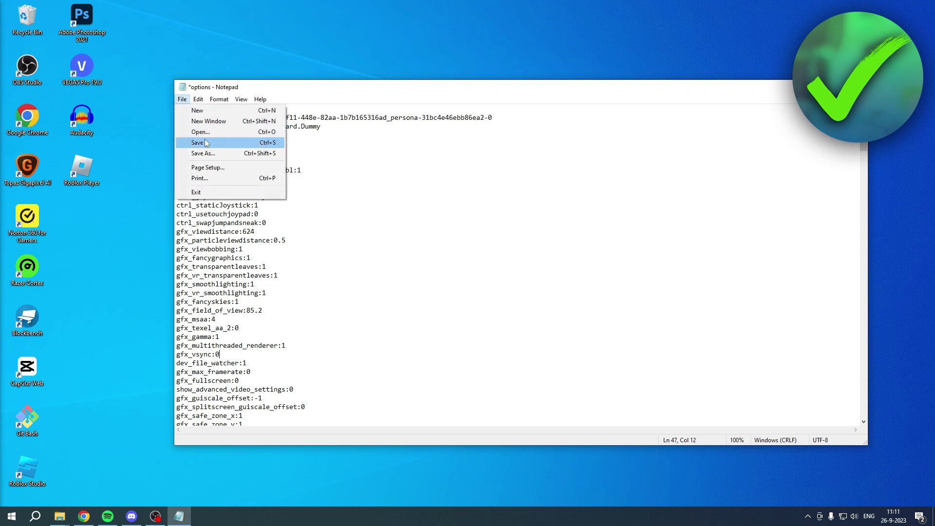
pyautogui.click(206, 142)
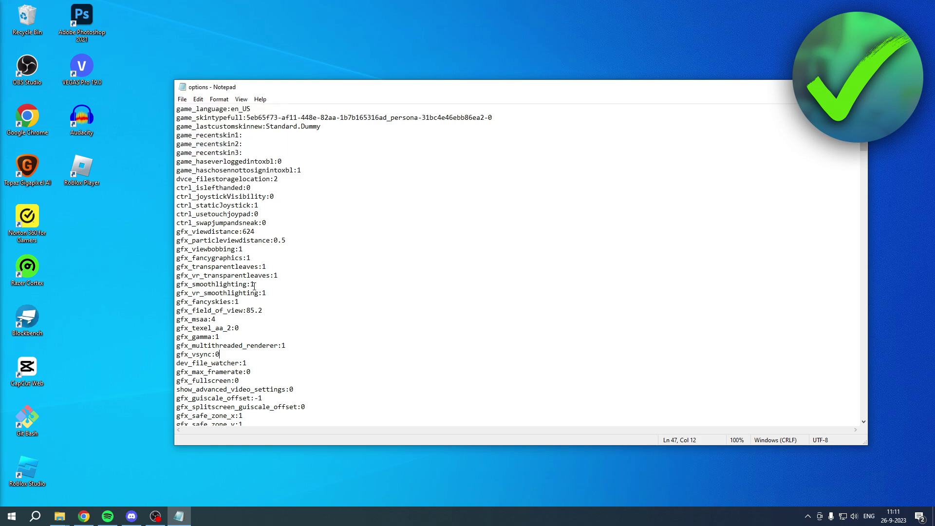
pyautogui.click(856, 87)
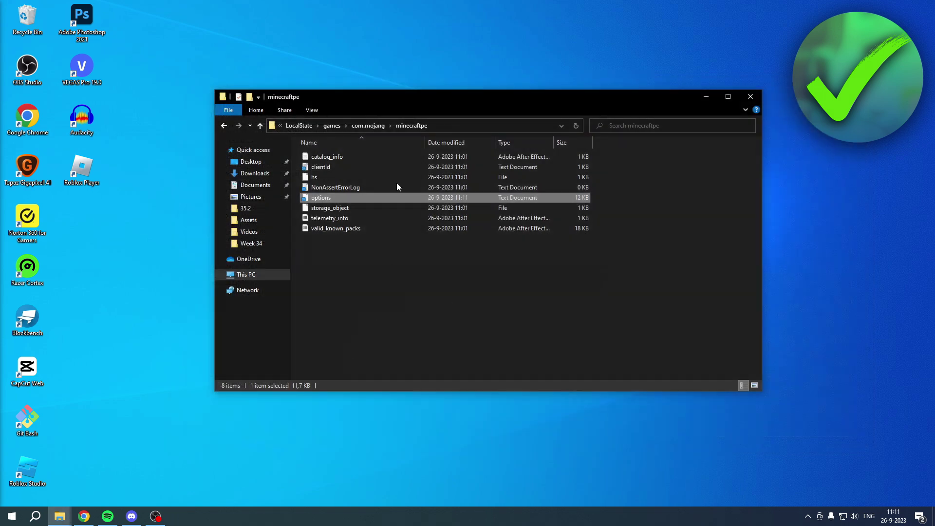
# Reopen options to verify gfx_vsync:0, then close Notepad and the minecraftpe Explorer window
pyautogui.doubleClick(343, 201)
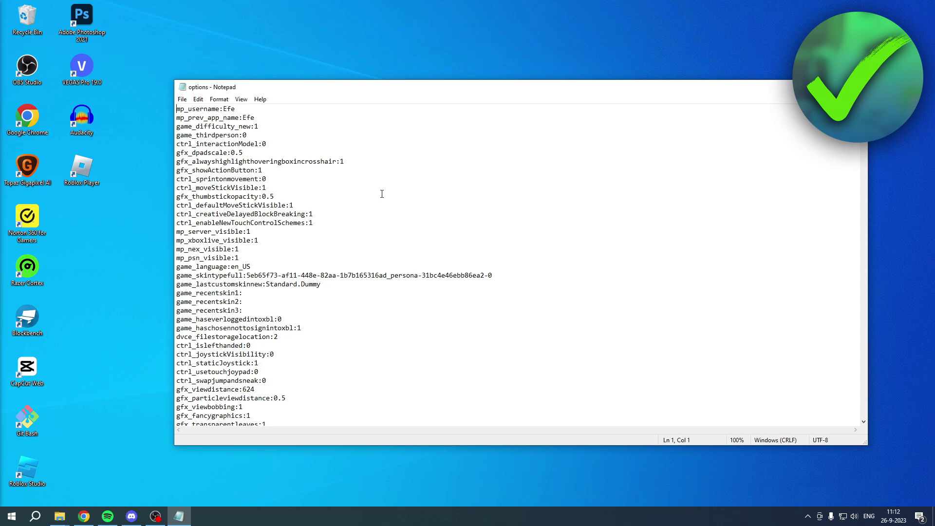
pyautogui.scroll(-2, 381, 193)
pyautogui.scroll(-3, 382, 194)
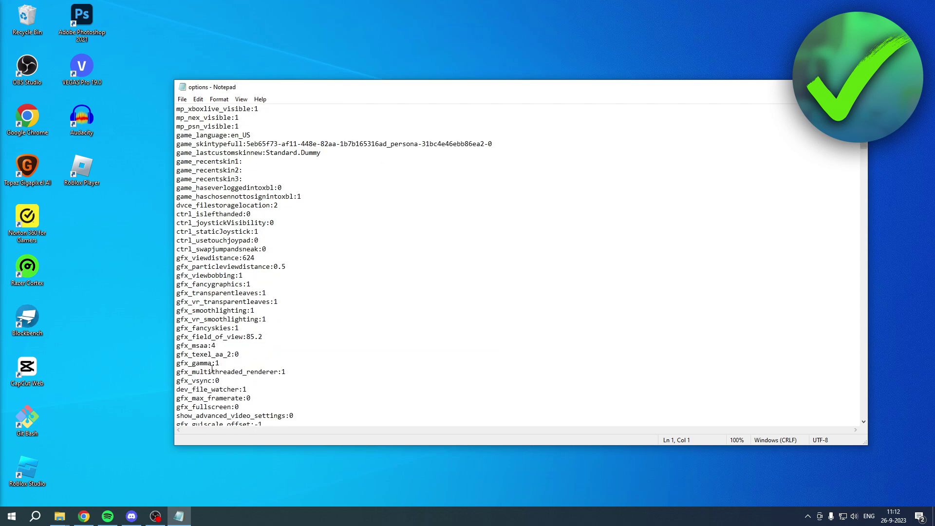
pyautogui.moveTo(219, 380); pyautogui.dragTo(164, 381)
pyautogui.hotkey('alt', 'F4')
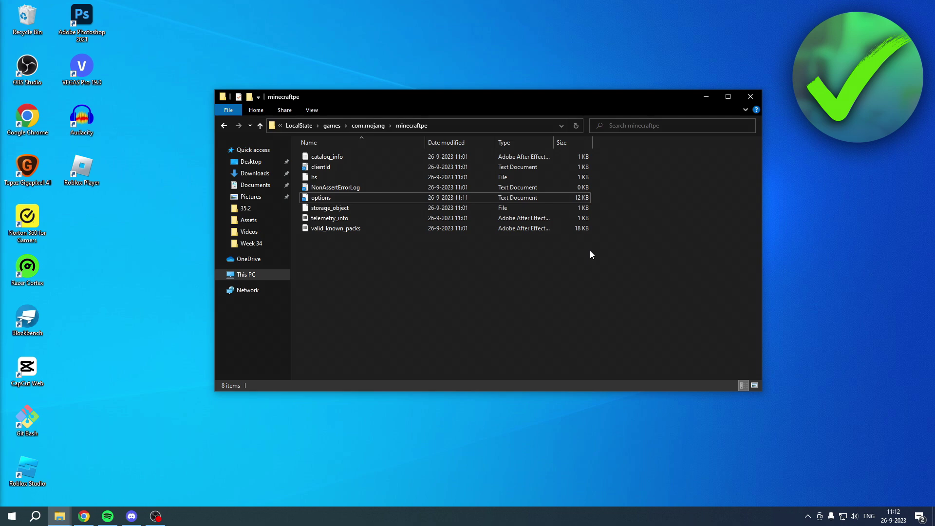
pyautogui.click(750, 96)
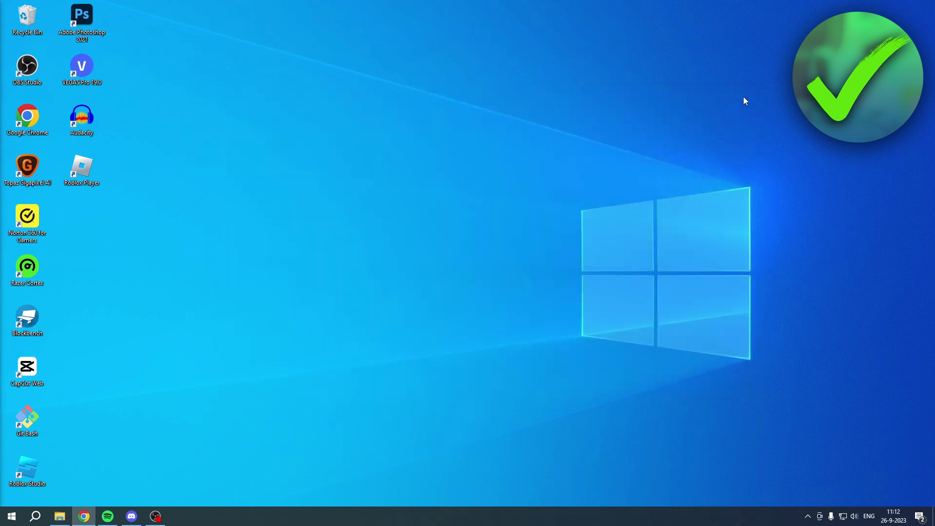